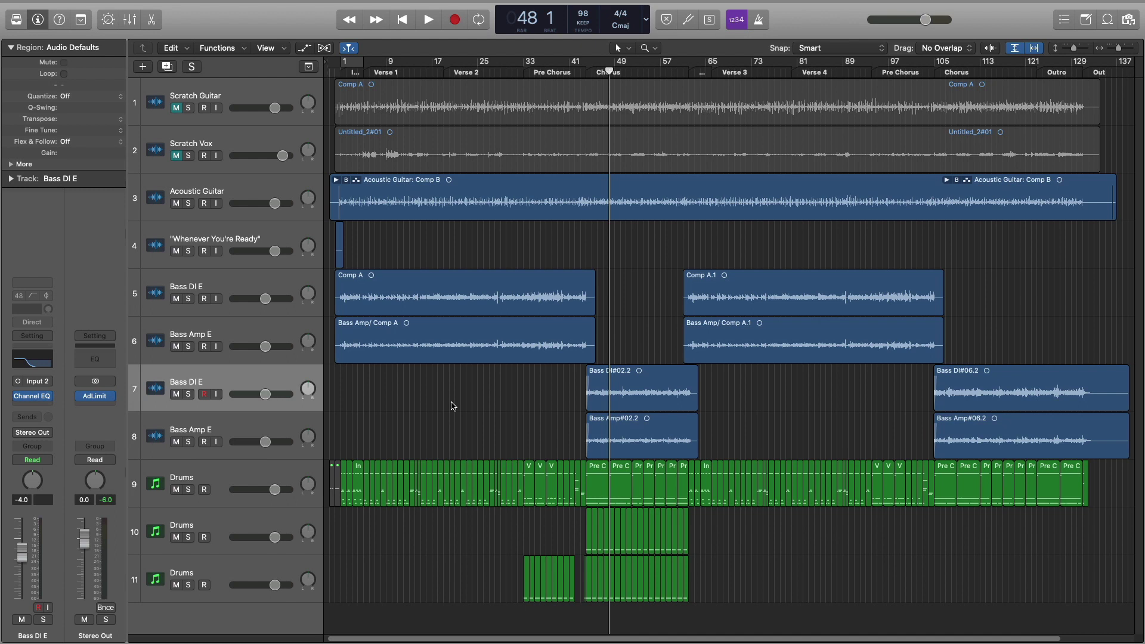
# Play back the chorus from bar 48 through to about bar 60 to hear the bass tracks.
pyautogui.press('space')
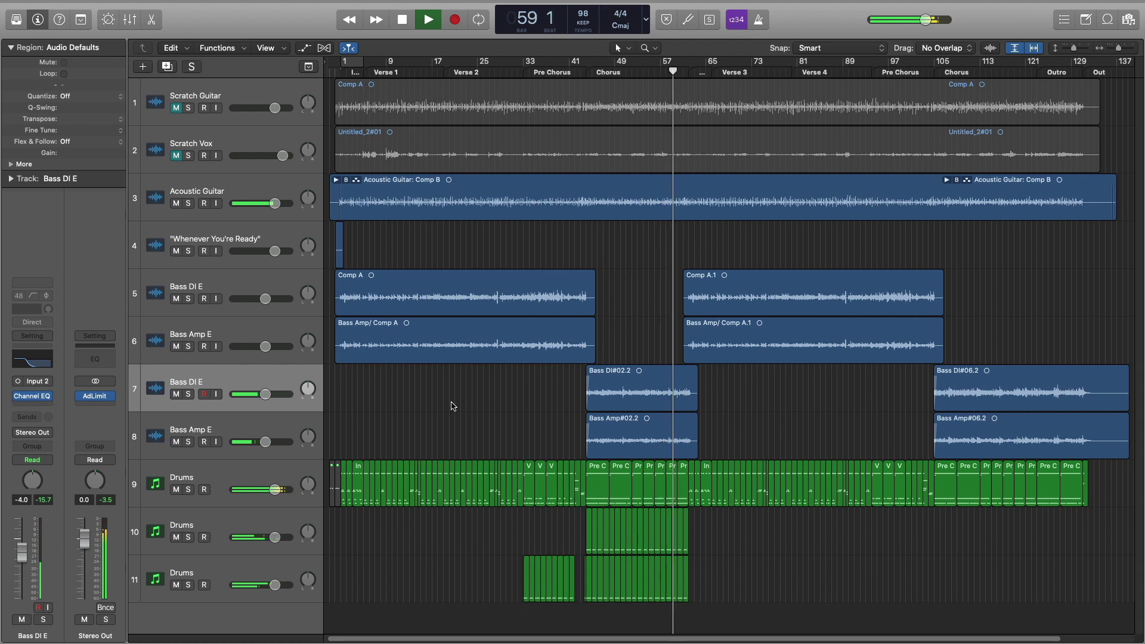
pyautogui.press('space')
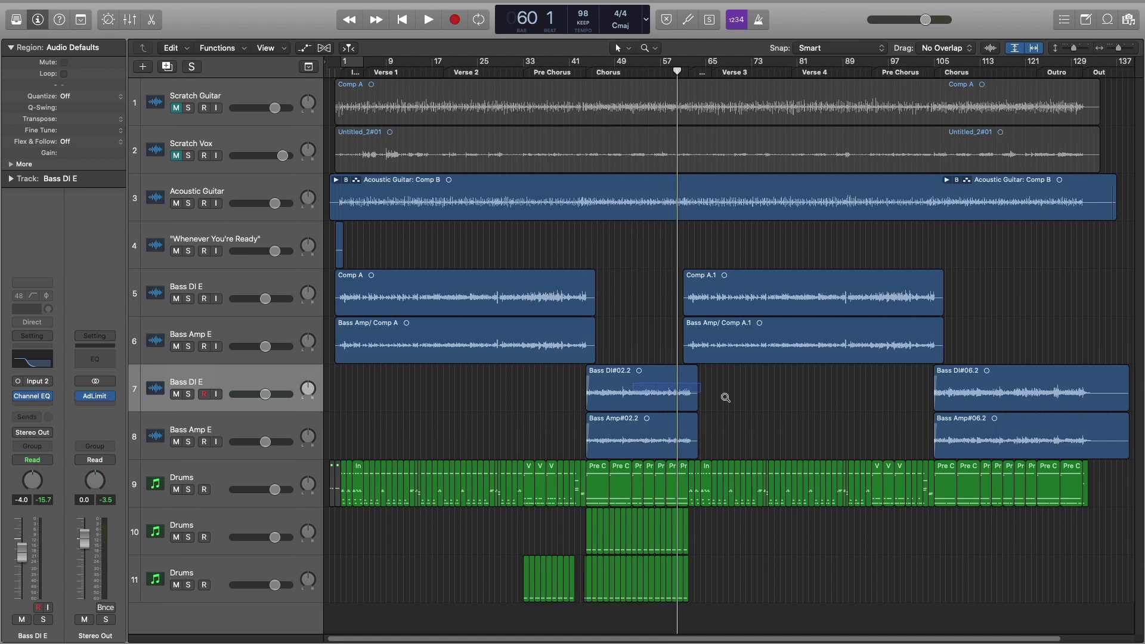
# Zoom in on the chorus Bass DI waveform at bar 60 until its individual wave cycles can be examined.
pyautogui.keyDown('ctrl'); pyautogui.keyDown('alt'); pyautogui.click(689, 389); pyautogui.keyUp('alt'); pyautogui.keyUp('ctrl')
pyautogui.keyDown('ctrl'); pyautogui.keyDown('alt'); pyautogui.click(623, 352); pyautogui.keyUp('alt'); pyautogui.keyUp('ctrl')
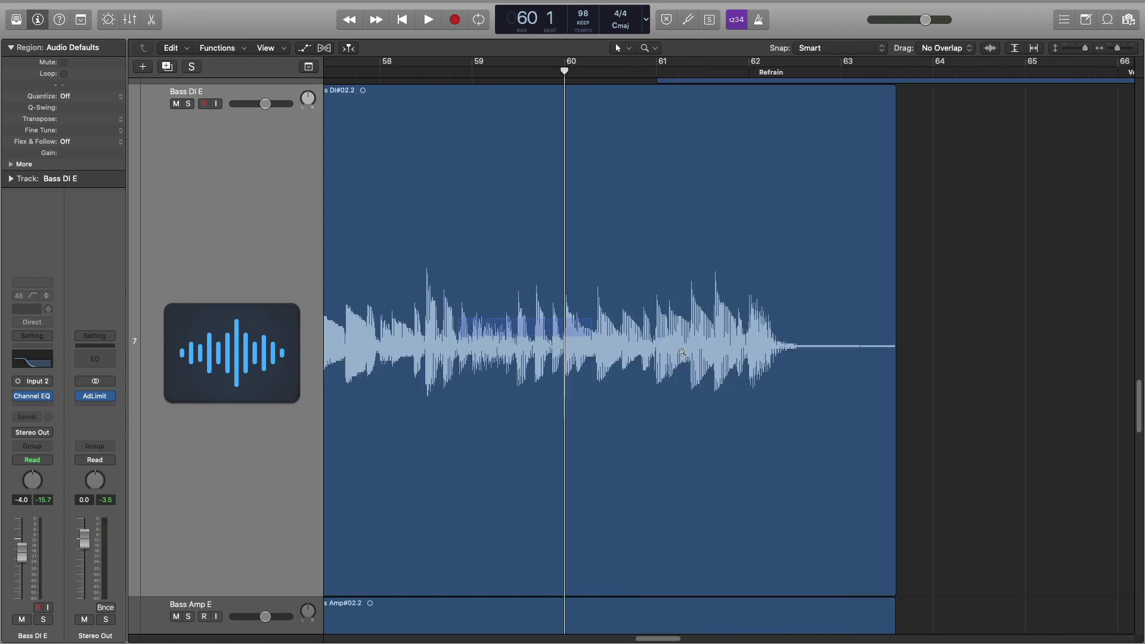
pyautogui.keyDown('ctrl'); pyautogui.keyDown('alt'); pyautogui.click(462, 326); pyautogui.keyUp('alt'); pyautogui.keyUp('ctrl')
pyautogui.moveTo(421, 332); pyautogui.dragTo(990, 370)
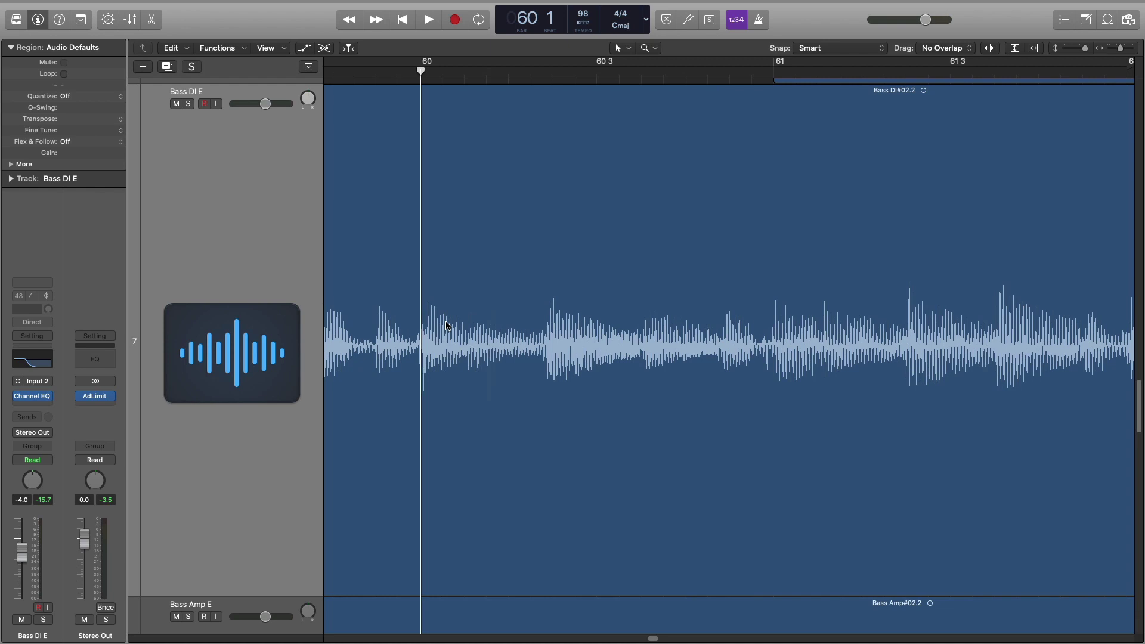
pyautogui.press('super+Right')
pyautogui.press('super+Right')
pyautogui.press('super+Right')
pyautogui.press('super+Right')
pyautogui.press('super+Right')
pyautogui.press('super+Right')
pyautogui.press('super+Right')
pyautogui.press('super+Right')
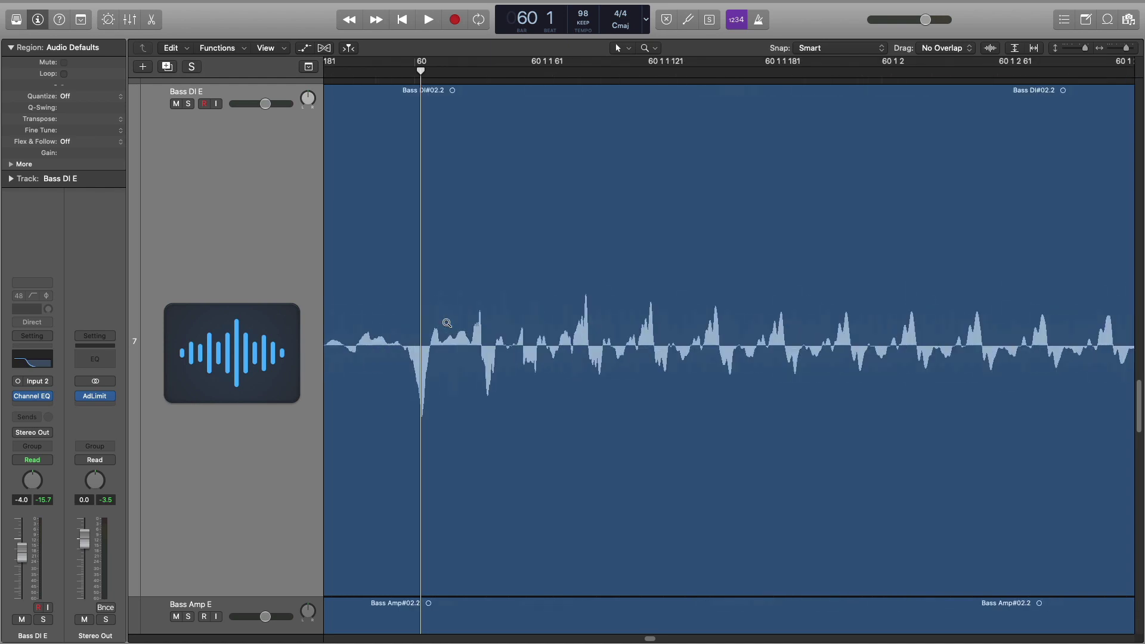
# Compare the Bass DI and Bass Amp waveforms at bar 60 for differences in timing and phase.
pyautogui.scroll(-10, 442, 316)
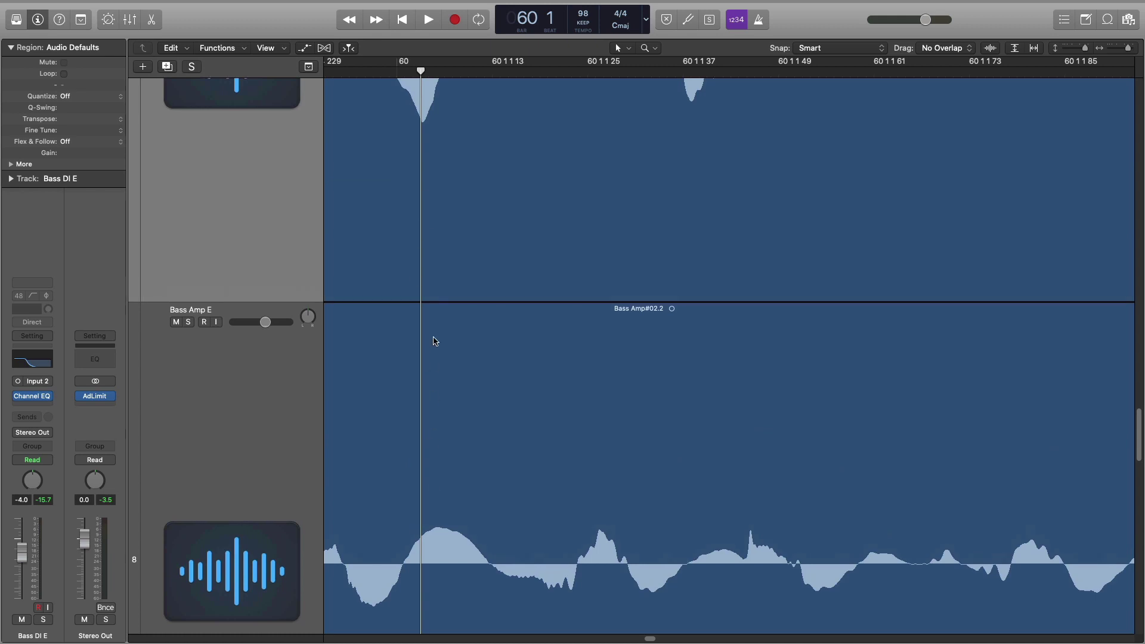
pyautogui.scroll(6, 433, 337)
pyautogui.scroll(-5, 426, 389)
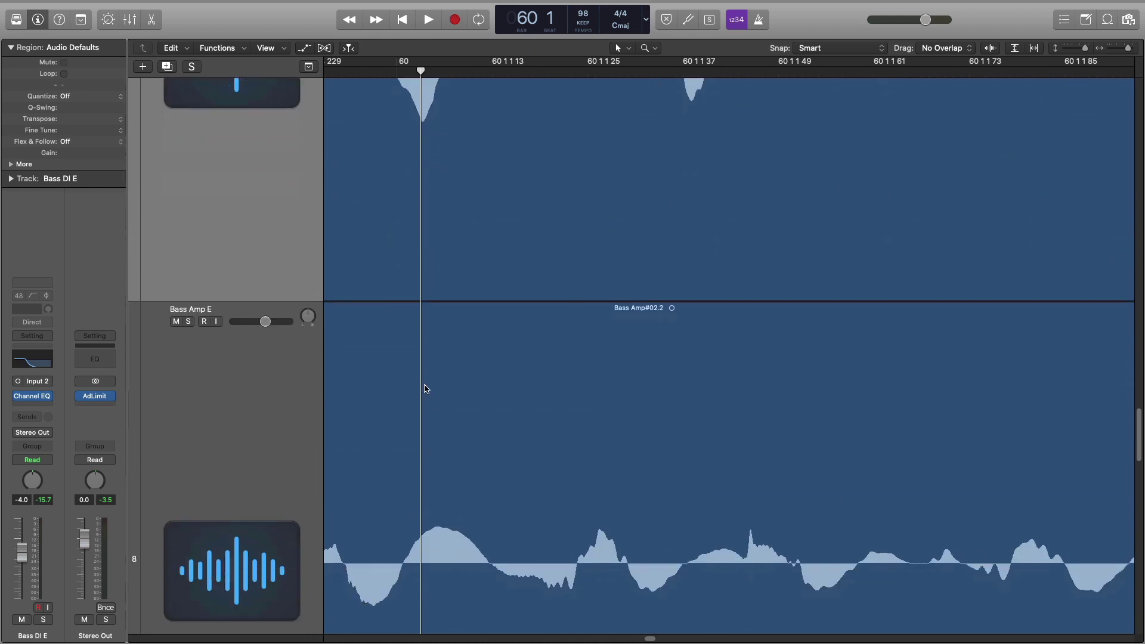
pyautogui.scroll(5, 425, 384)
pyautogui.scroll(-6, 417, 358)
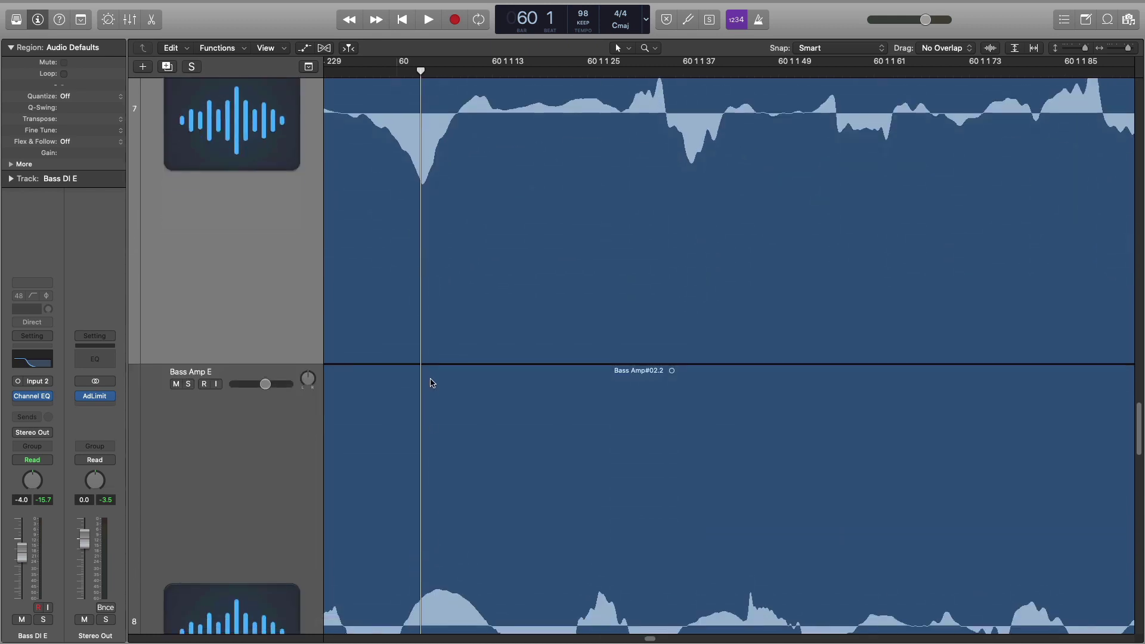
pyautogui.scroll(5, 430, 358)
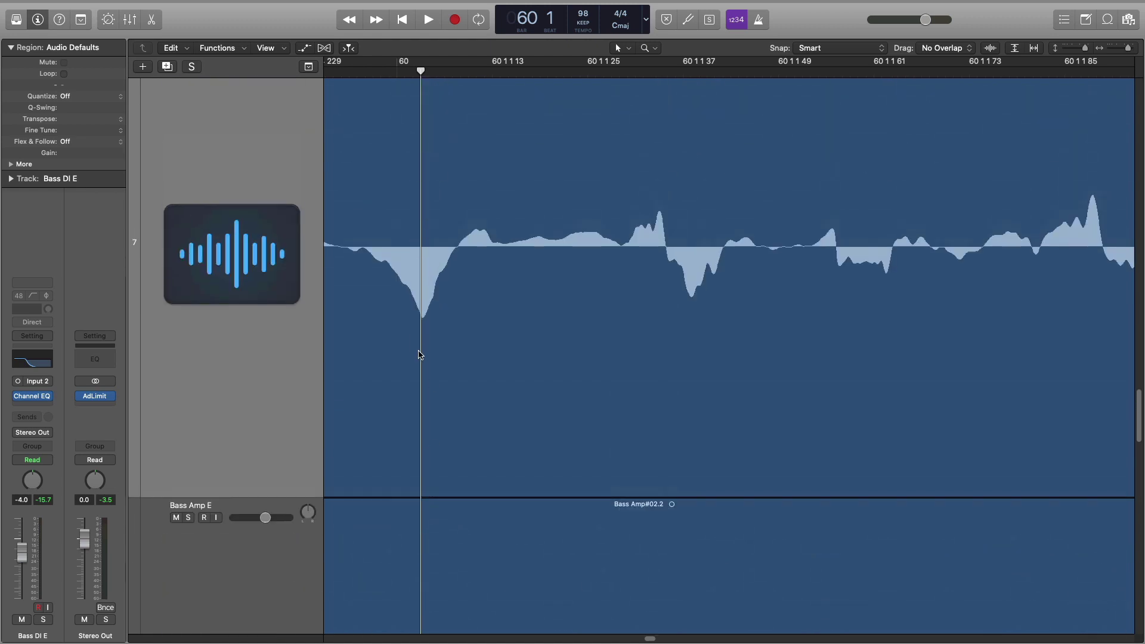
pyautogui.scroll(-5, 421, 354)
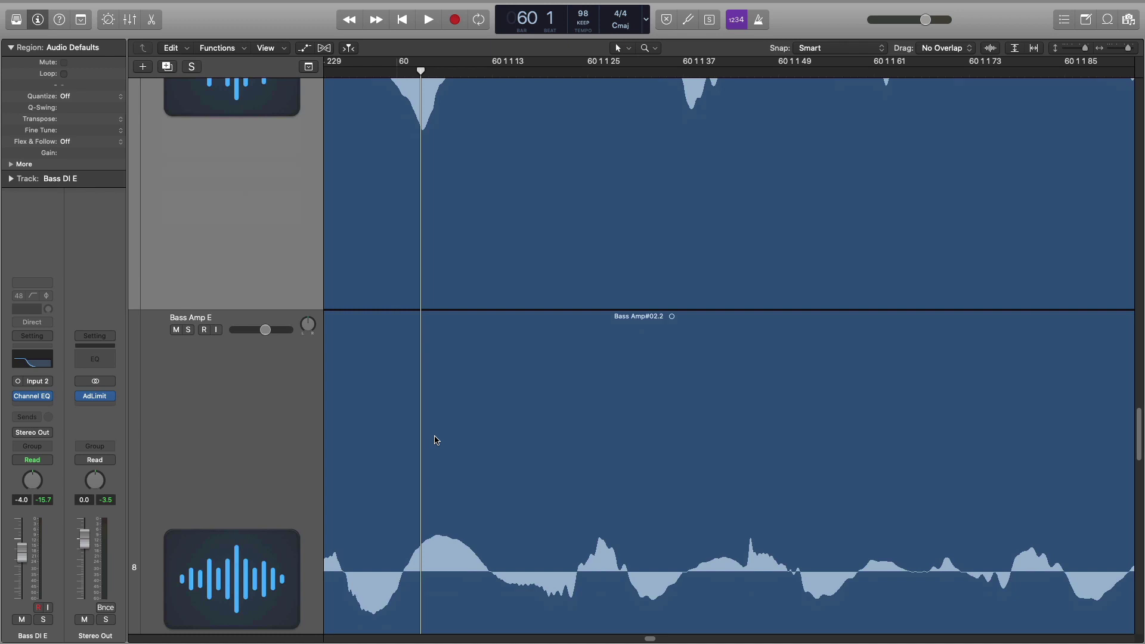
pyautogui.scroll(5, 435, 440)
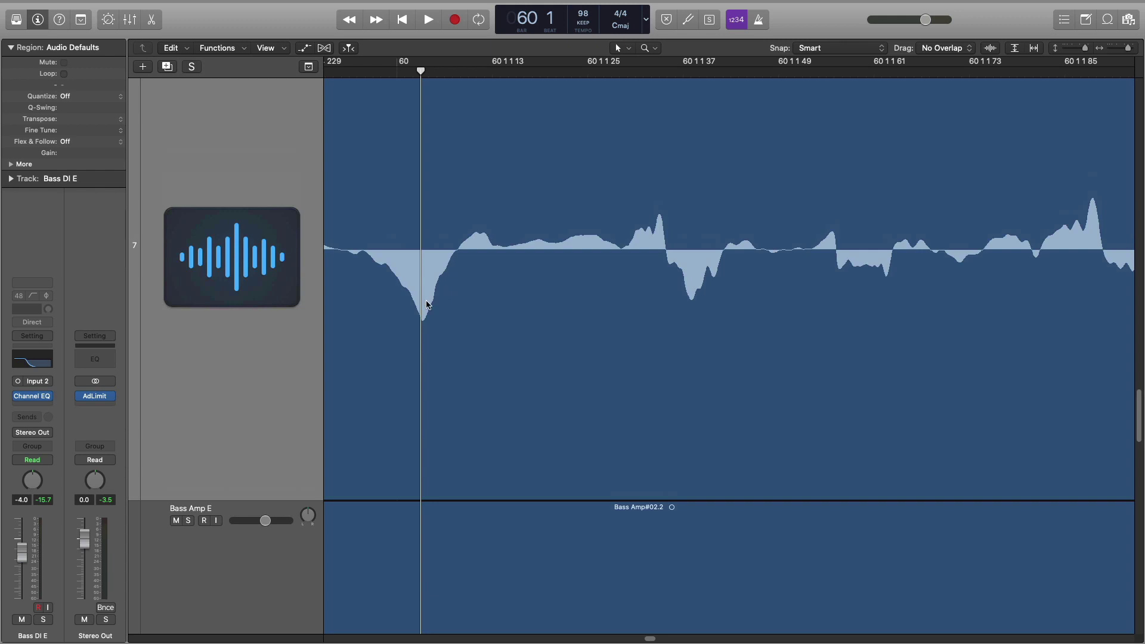
pyautogui.scroll(-5, 426, 305)
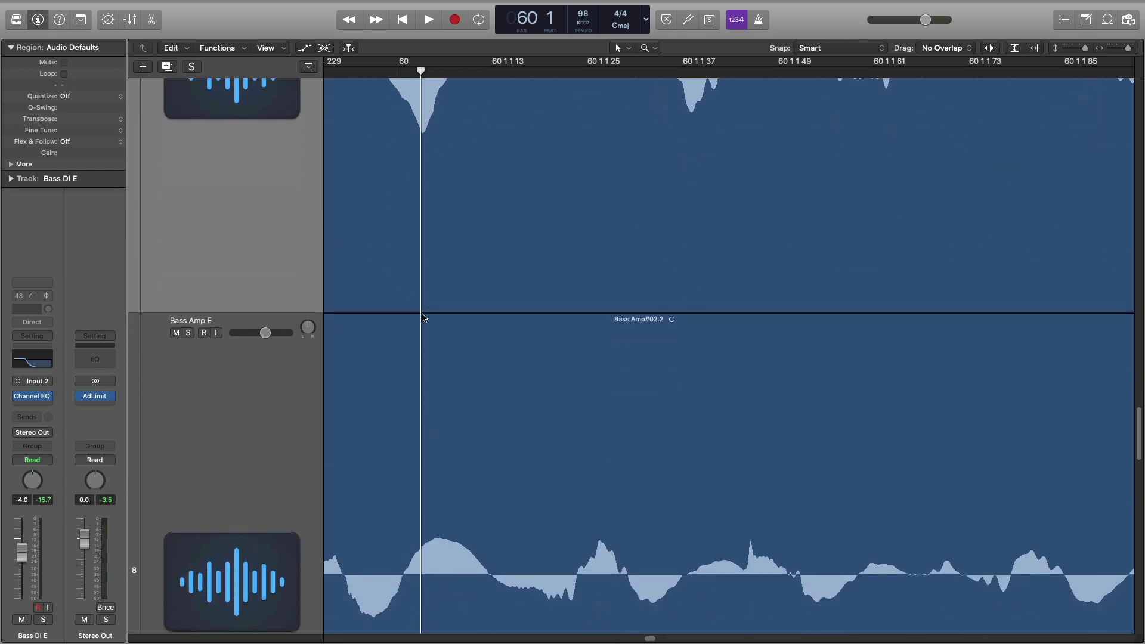
pyautogui.scroll(7, 343, 155)
pyautogui.scroll(2, 357, 149)
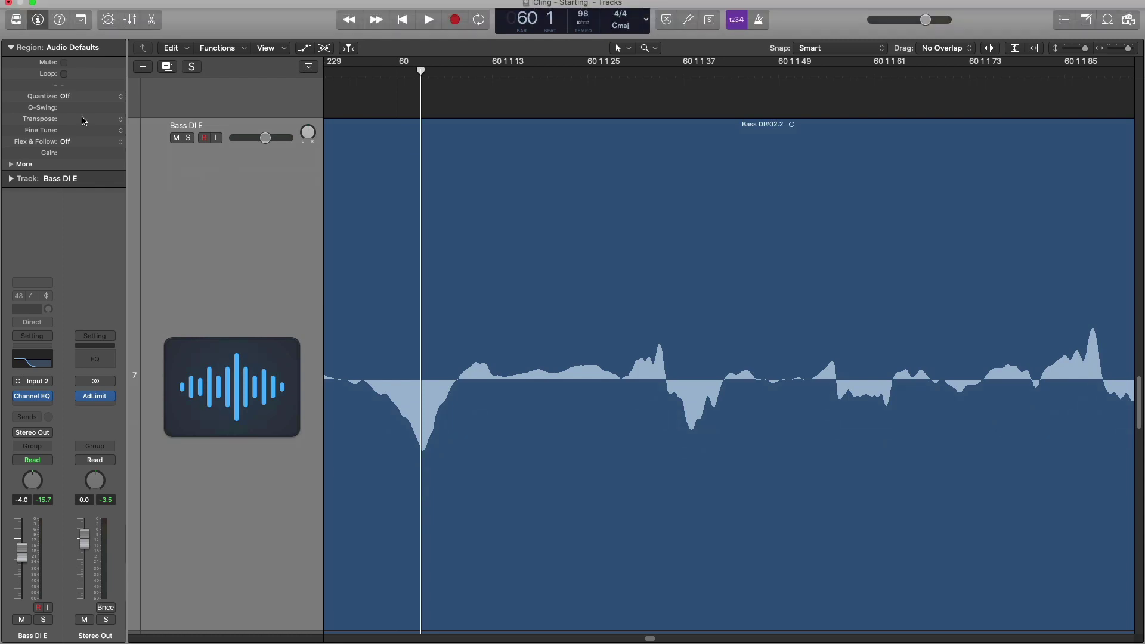
# Show the toolbar that contains the region nudge controls.
pyautogui.click(81, 19)
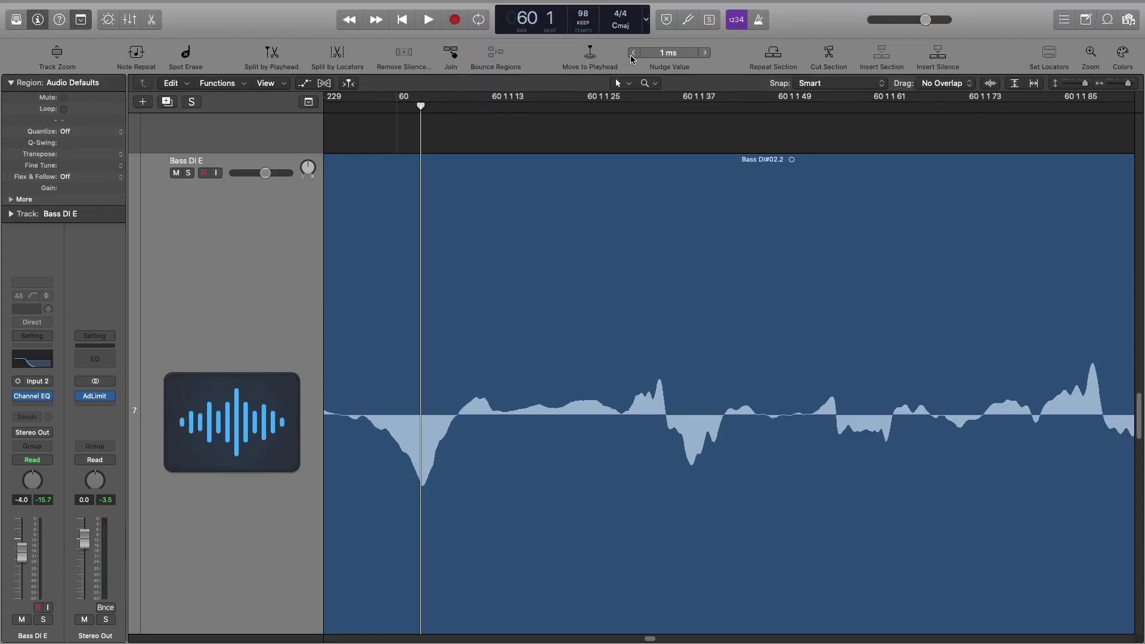
pyautogui.scroll(-8, 531, 197)
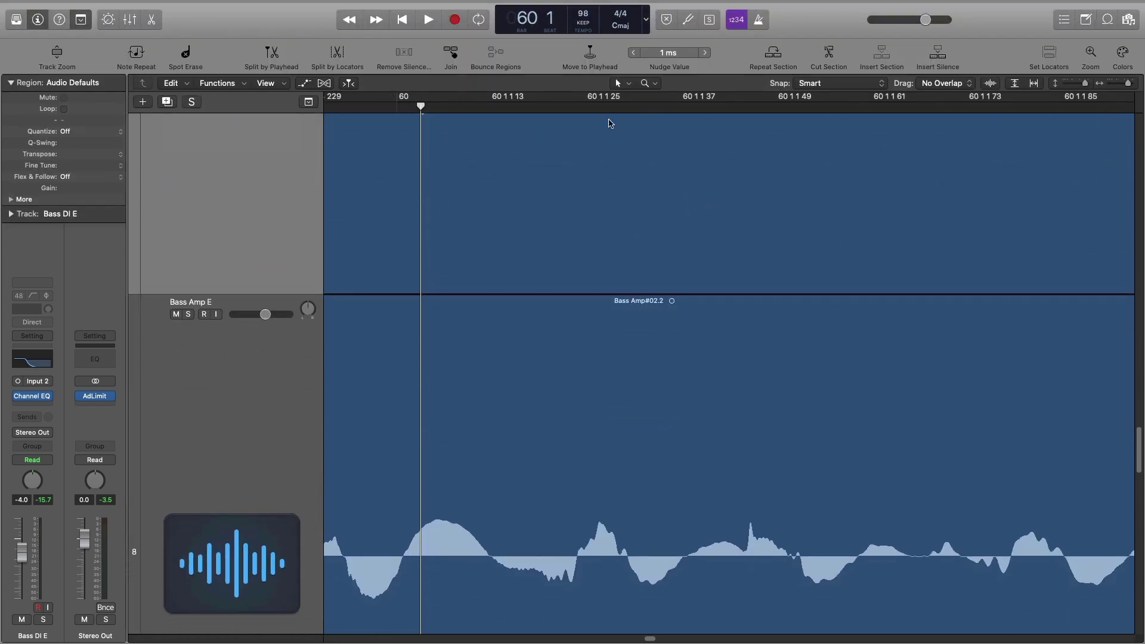
pyautogui.click(634, 54)
pyautogui.scroll(5, 496, 445)
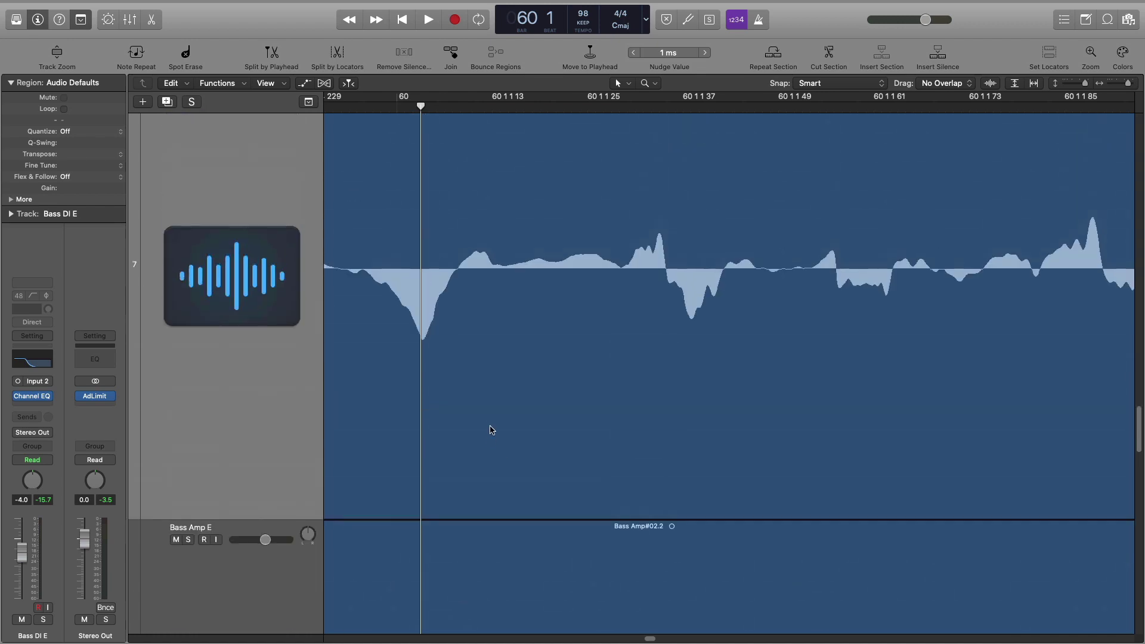
# Select the chorus Bass DI region and nudge it 4 ms earlier in 1 ms increments.
pyautogui.hscroll(-4, 504, 371)
pyautogui.scroll(-5, 567, 298)
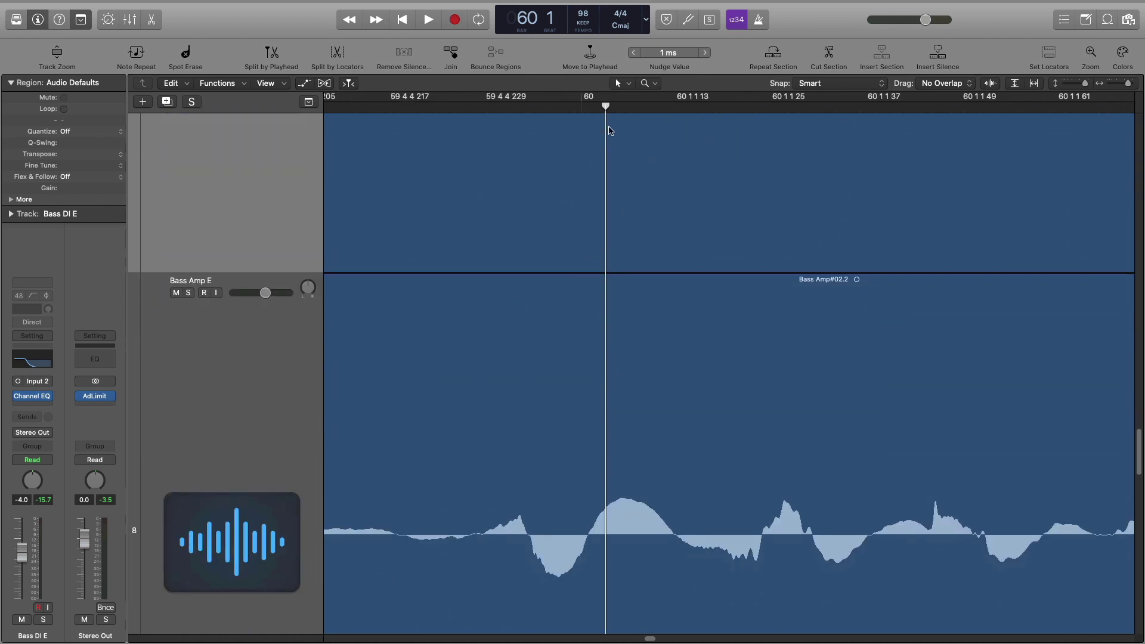
pyautogui.scroll(5, 602, 157)
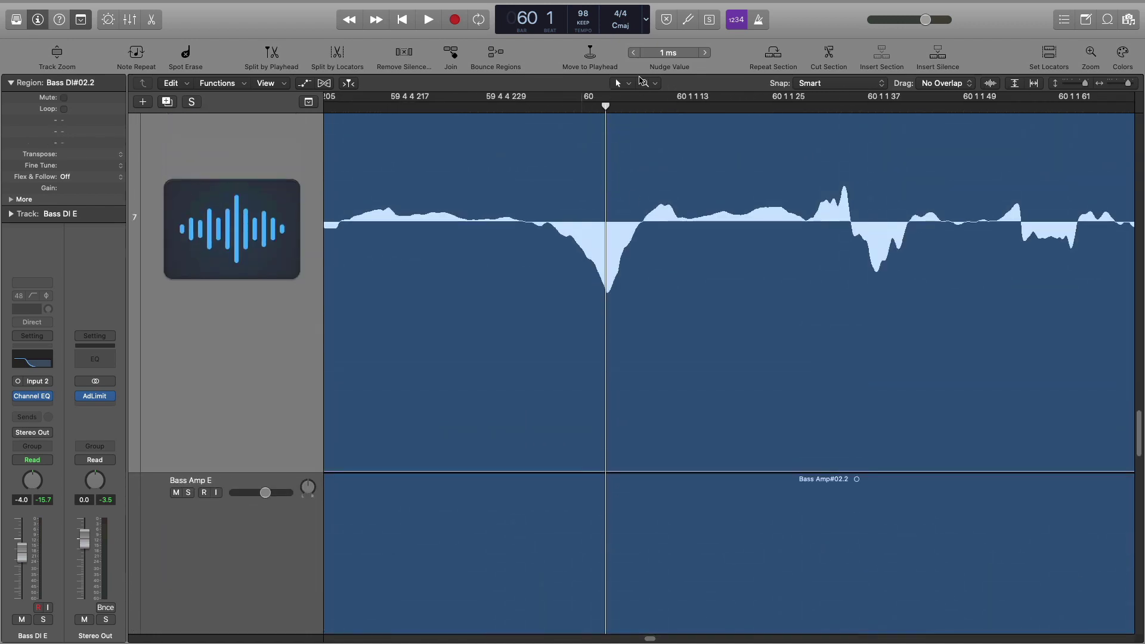
pyautogui.scroll(4, 626, 261)
pyautogui.scroll(-5, 626, 261)
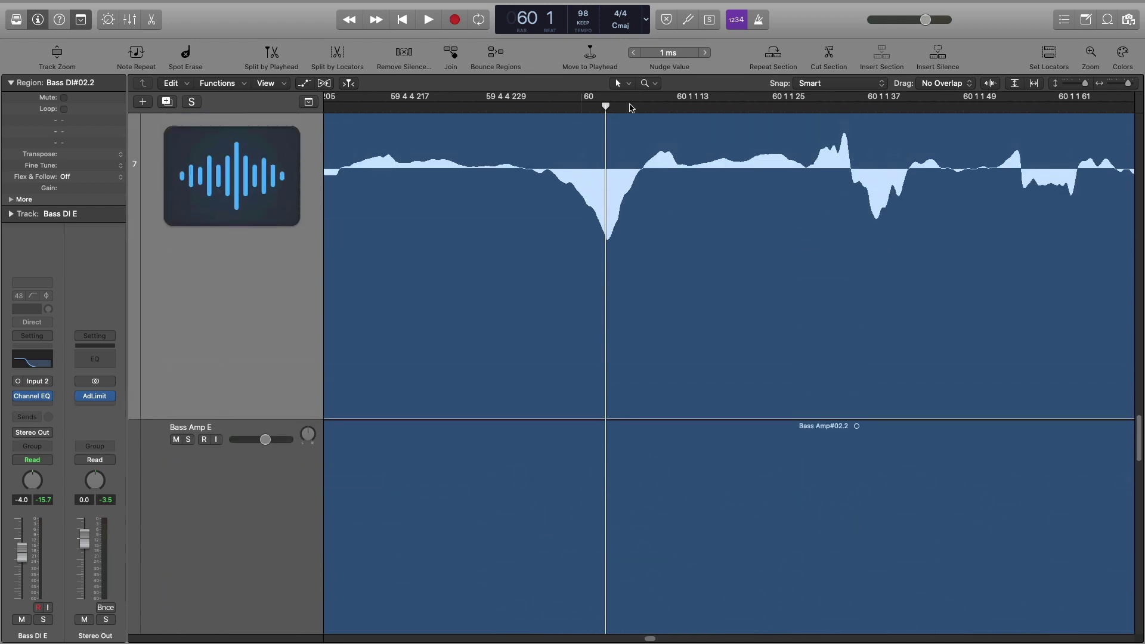
pyautogui.click(634, 52)
pyautogui.click(634, 52)
pyautogui.click(635, 53)
pyautogui.click(635, 52)
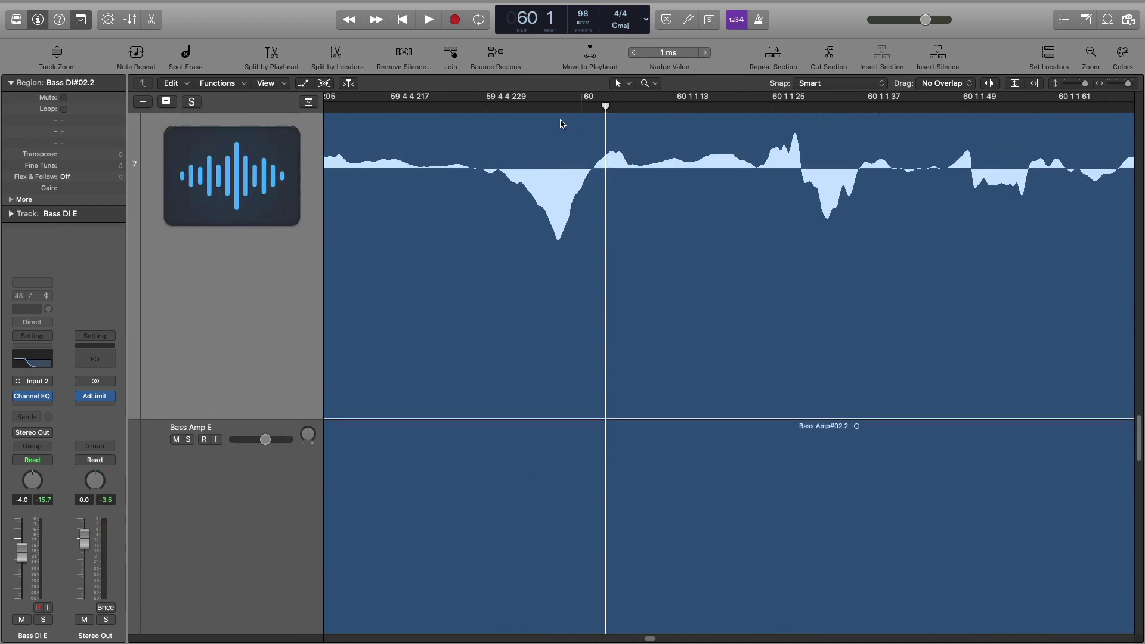
# Place the playhead on the Bass DI trough just before bar 60 and compare it with the Bass Amp waveform.
pyautogui.click(559, 101)
pyautogui.hotkey('ctrl', 'alt', 'z')
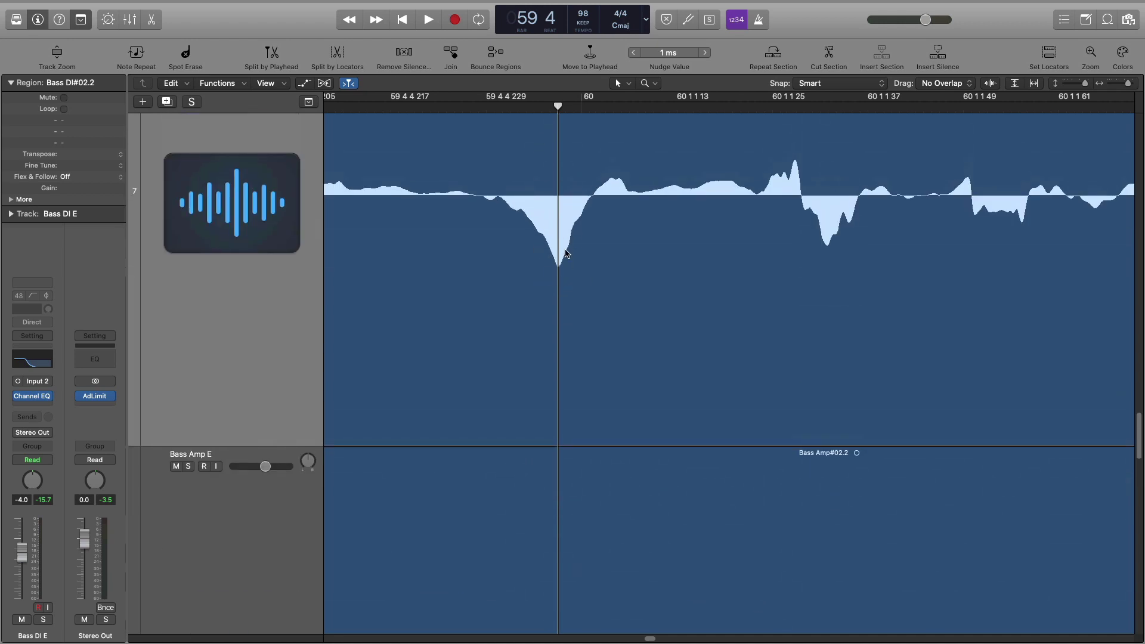
pyautogui.scroll(-1, 549, 272)
pyautogui.scroll(-5, 550, 271)
pyautogui.scroll(4, 536, 244)
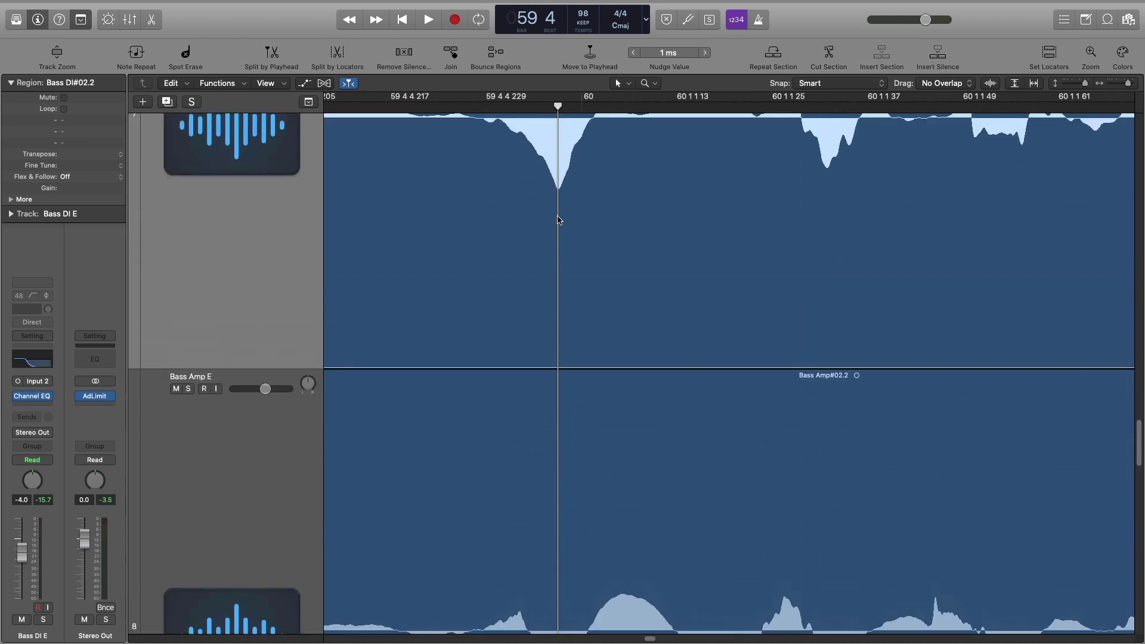
pyautogui.scroll(-5, 559, 409)
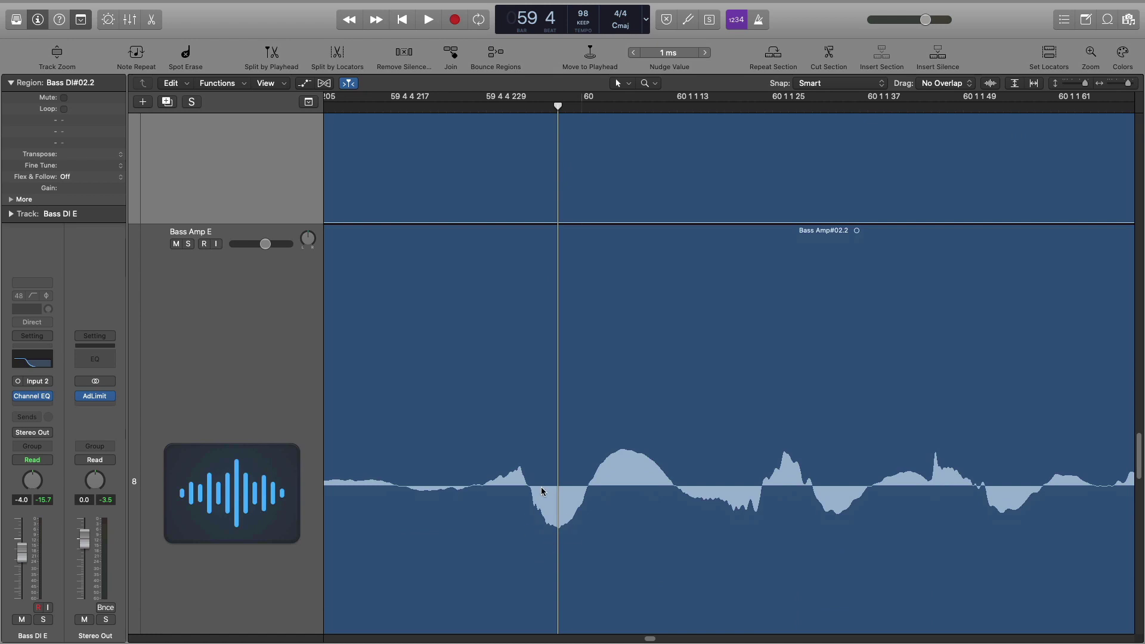
pyautogui.scroll(8, 632, 466)
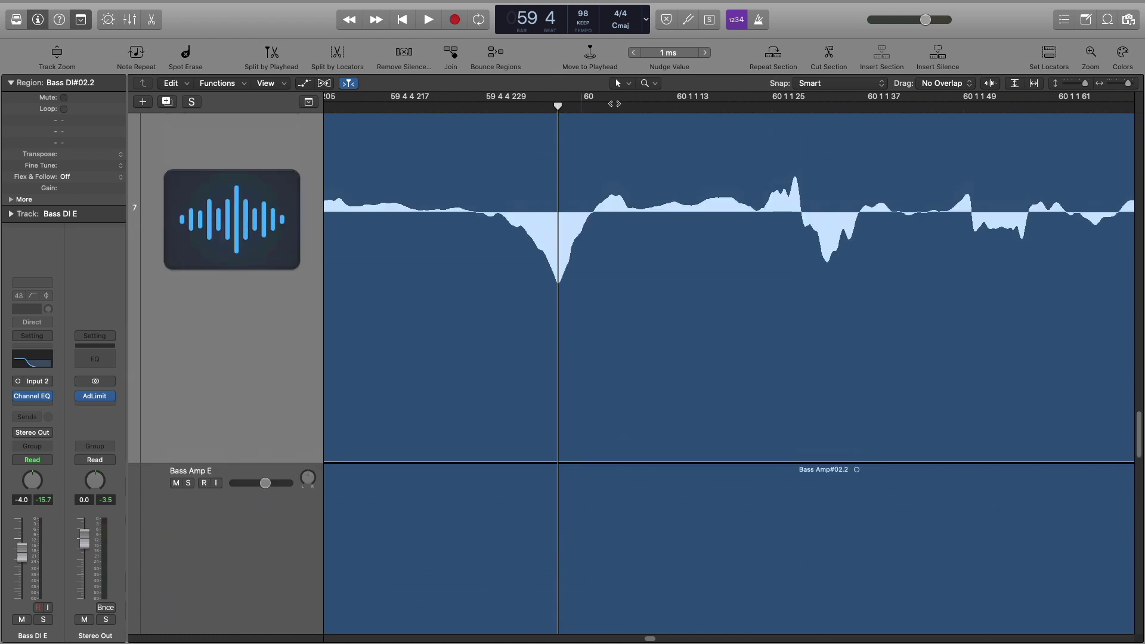
# Check the next Bass DI peak and trough after bar 60 against the Bass Amp waveform using the playhead.
pyautogui.scroll(-6, 616, 223)
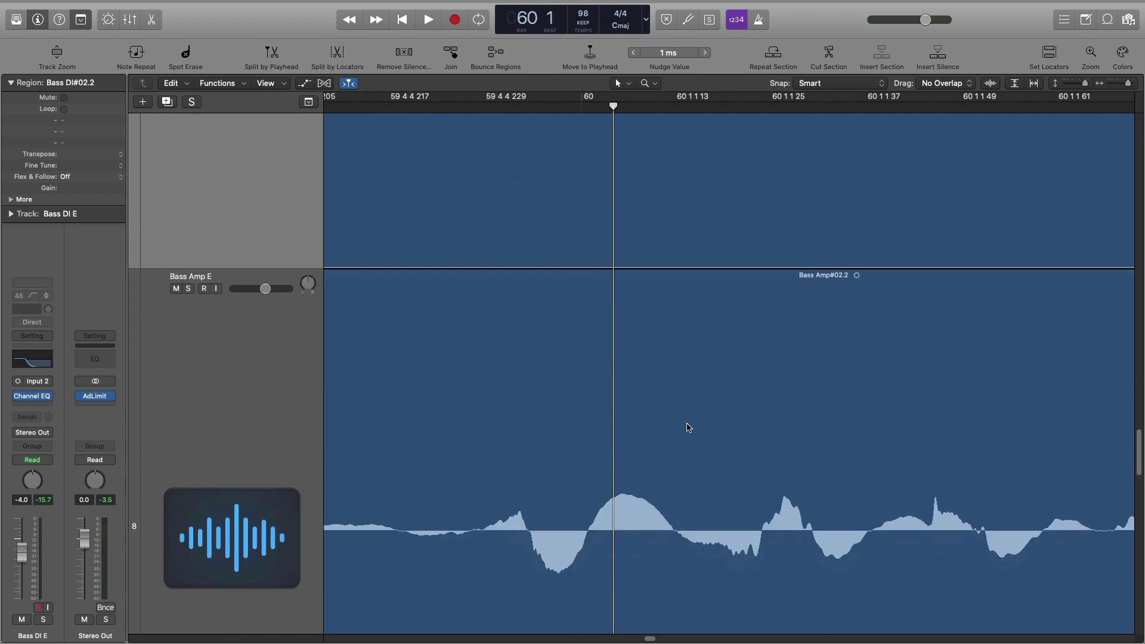
pyautogui.scroll(6, 692, 412)
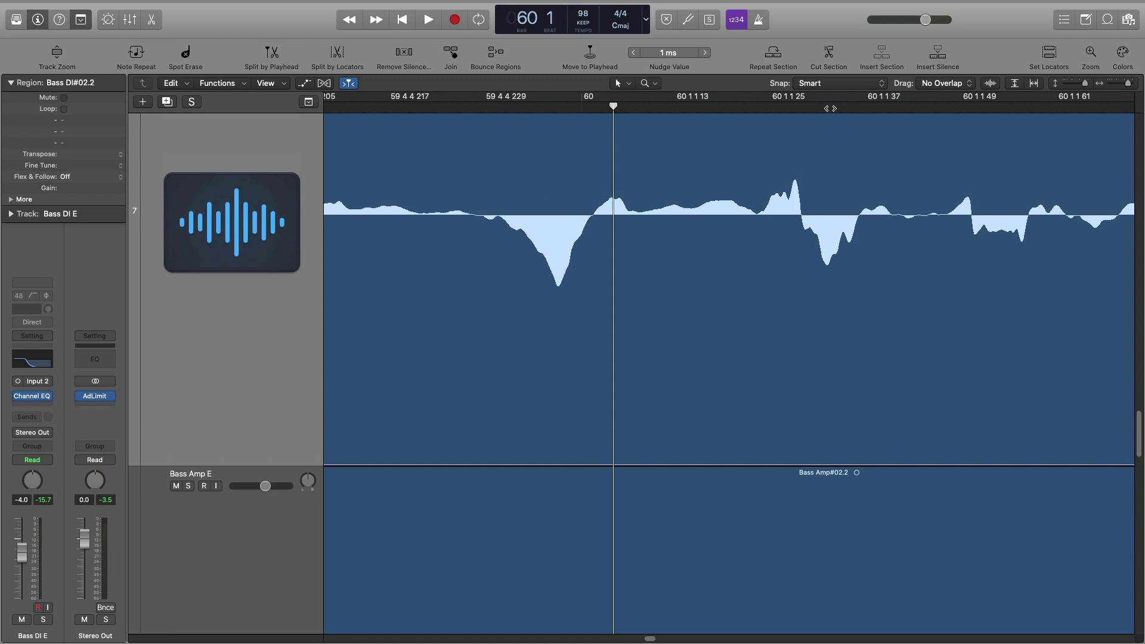
pyautogui.click(830, 108)
pyautogui.scroll(-9, 847, 257)
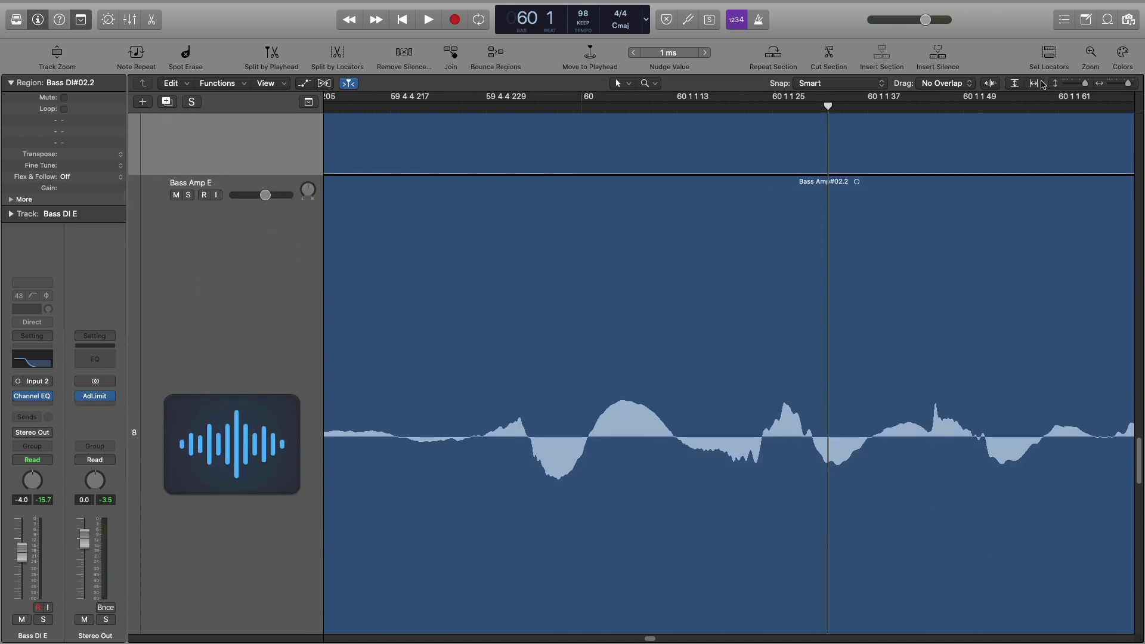
# Return to the full arrangement with nothing selected and play the chorus from bar 50 to hear the nudged bass.
pyautogui.click(1014, 82)
pyautogui.click(1014, 83)
pyautogui.click(650, 285)
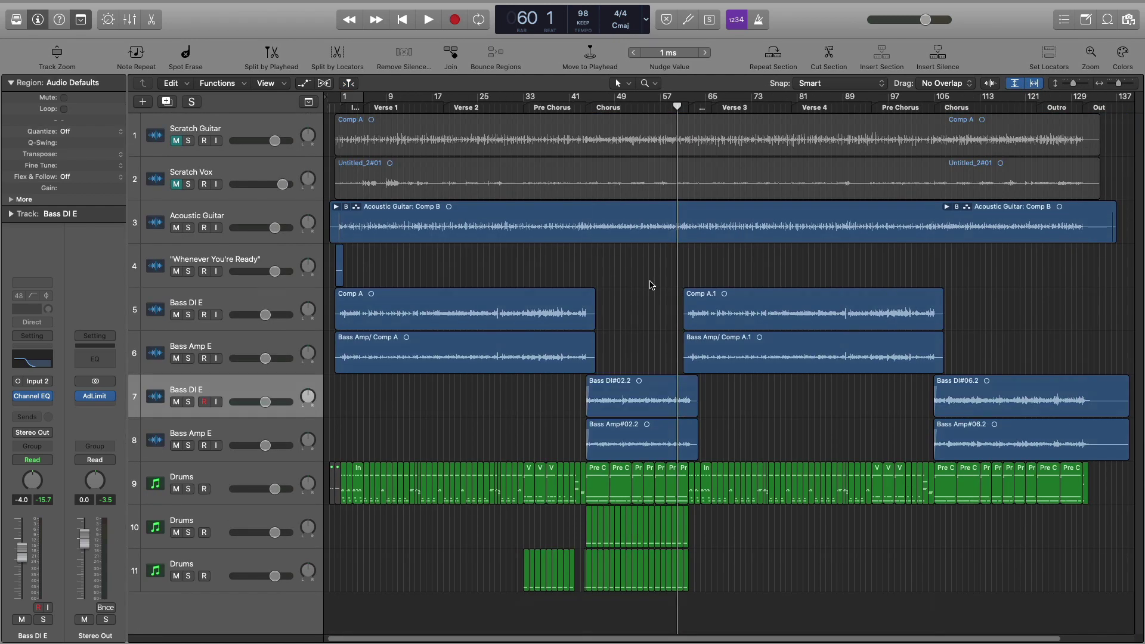
pyautogui.click(622, 108)
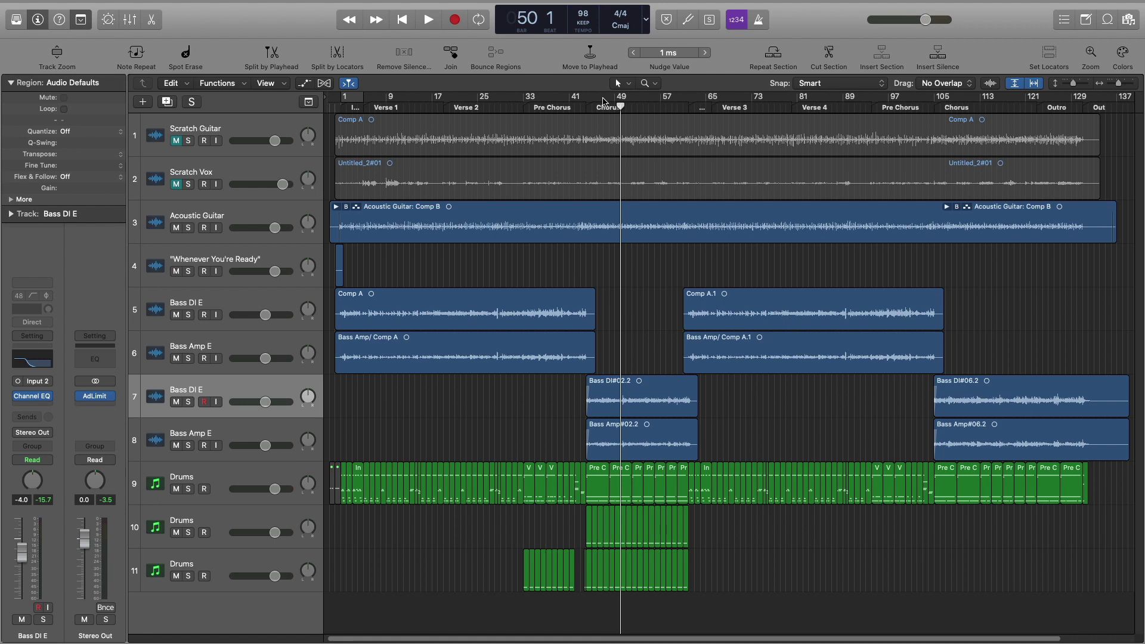
pyautogui.press('space')
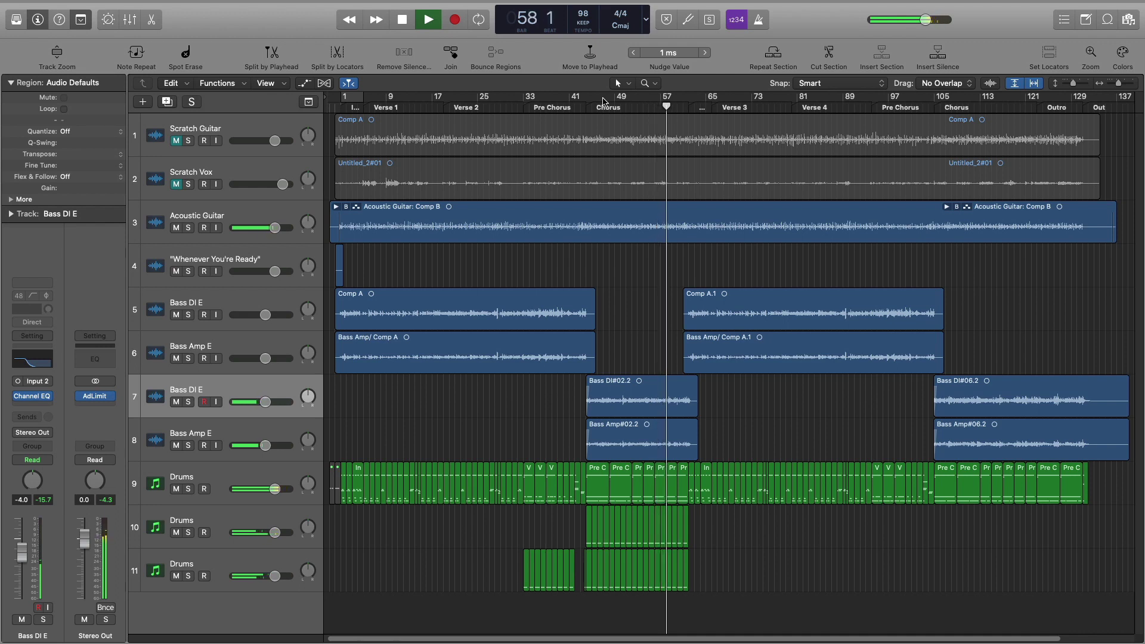
pyautogui.press('space')
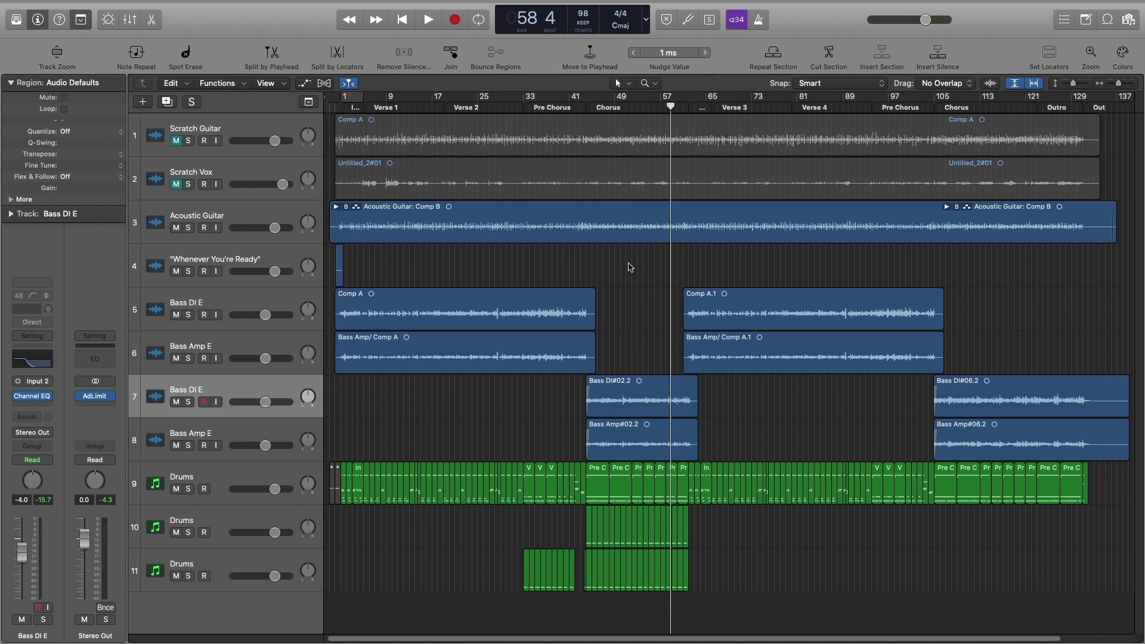
pyautogui.press('space')
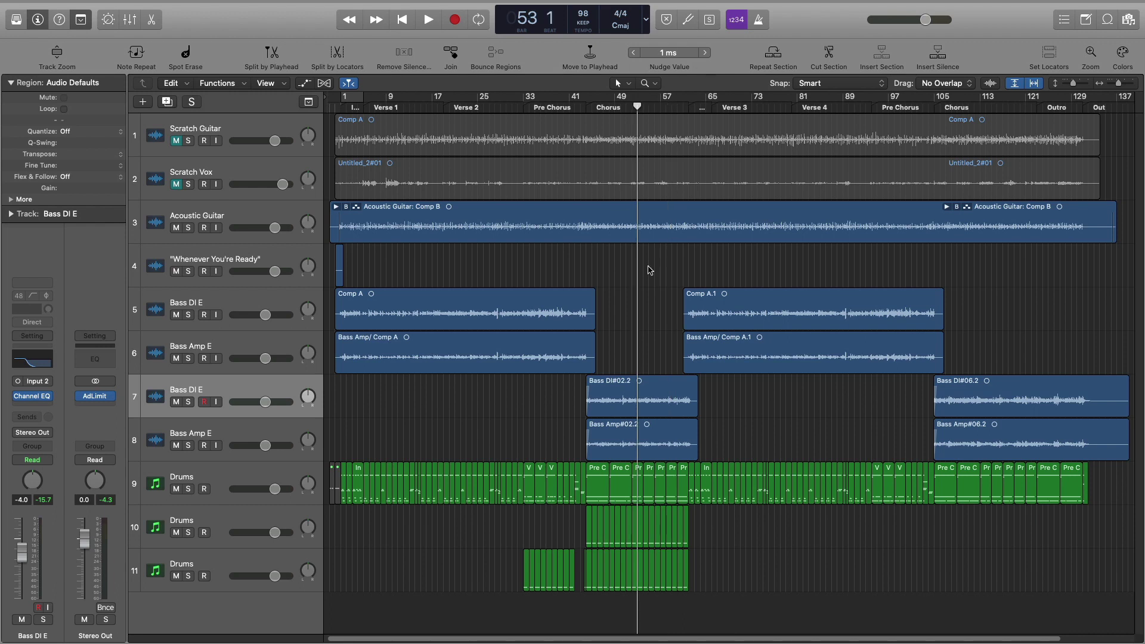